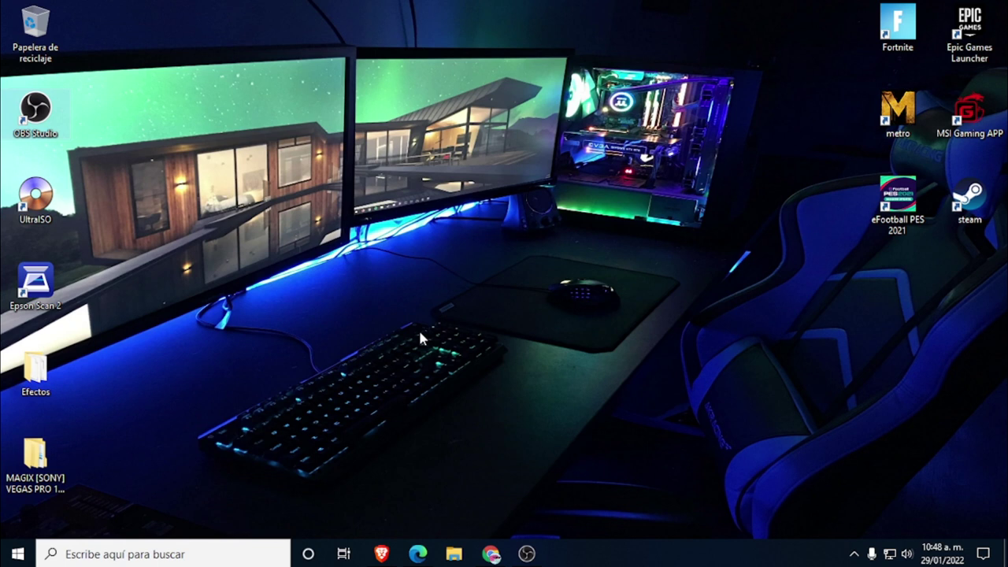
- Open the "Sin título" VEGAS project from the Chasis Gamer folder on drive TERA J (E:)
click(453, 553)
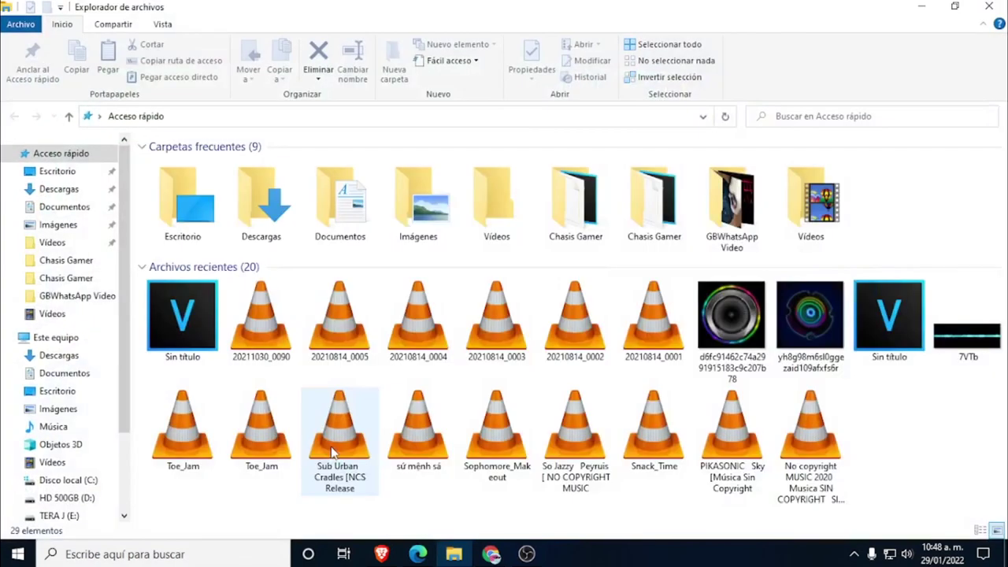
scroll(81, 446, down, 1)
click(70, 468)
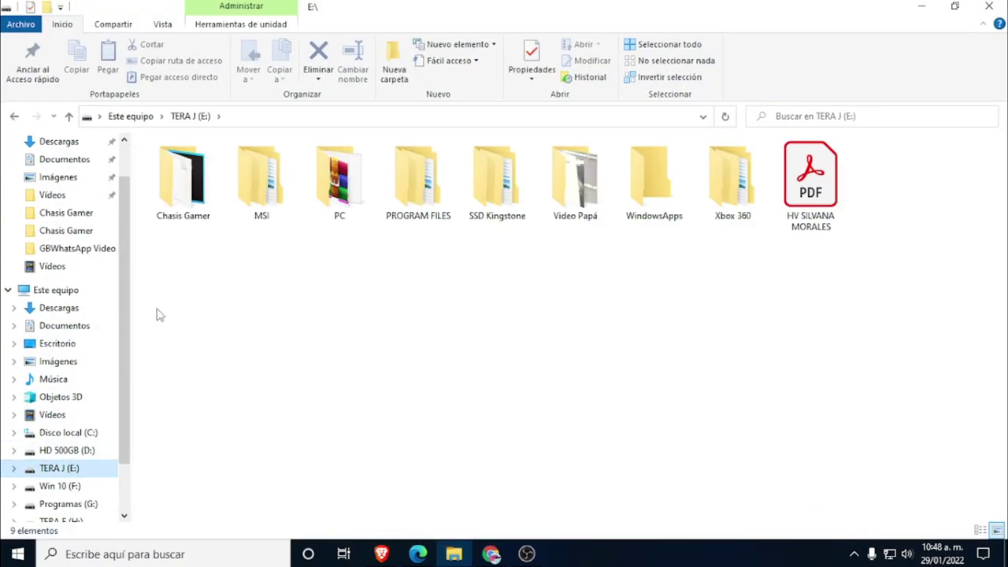
double_click(183, 177)
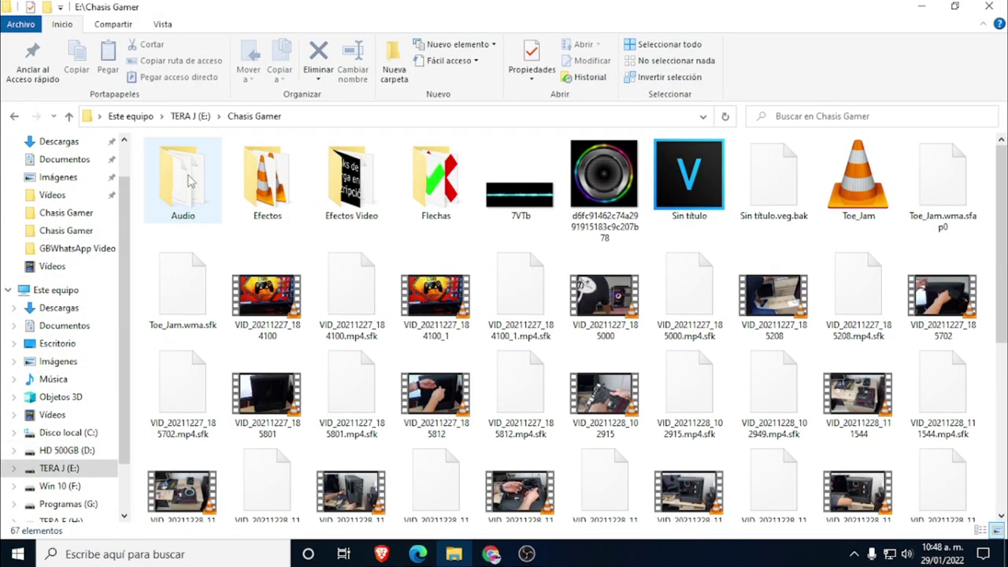
double_click(696, 179)
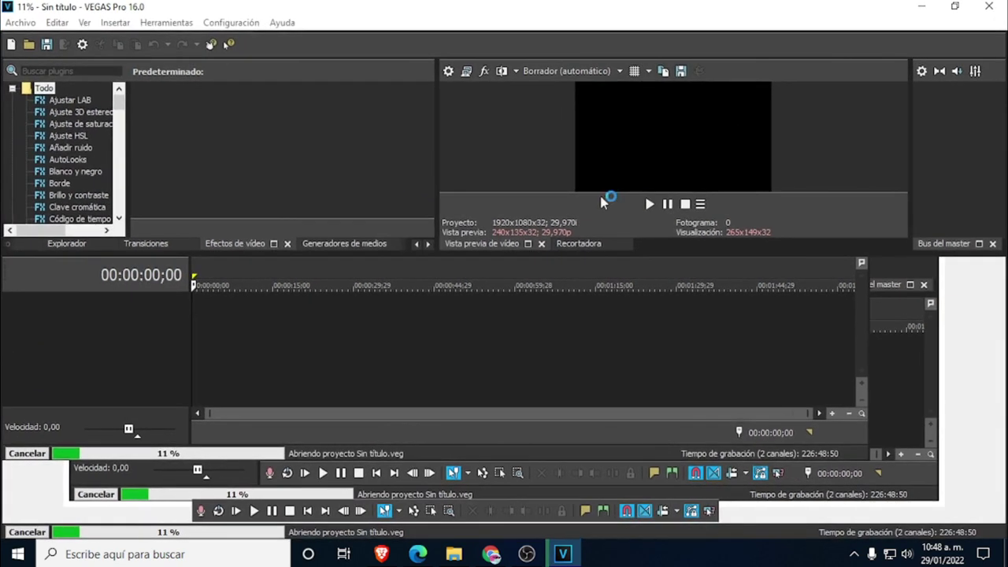
click(473, 266)
click(543, 294)
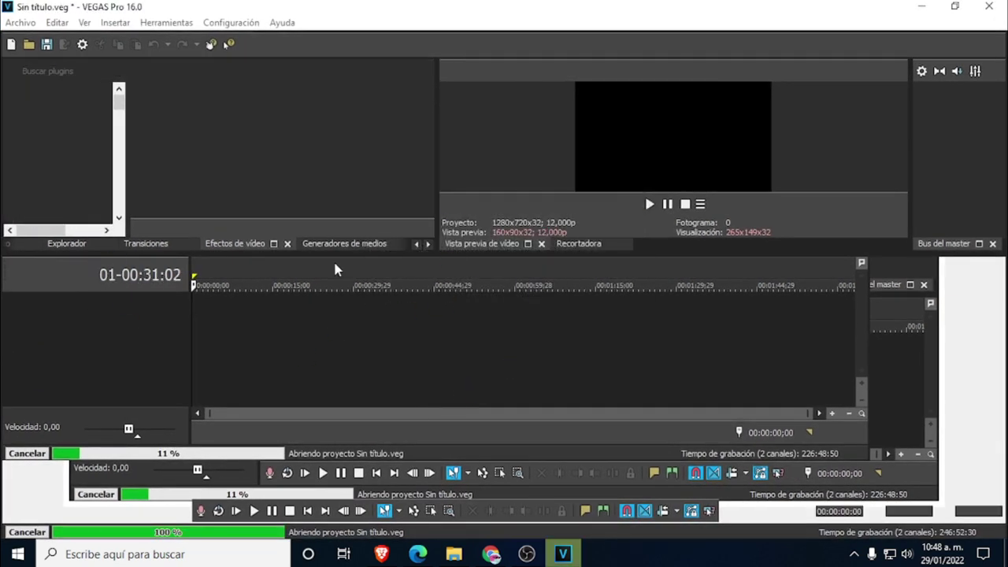
- Play the timeline briefly from just before the second sound effect on the Efectos track, at about 12 seconds
scroll(413, 378, down, 2)
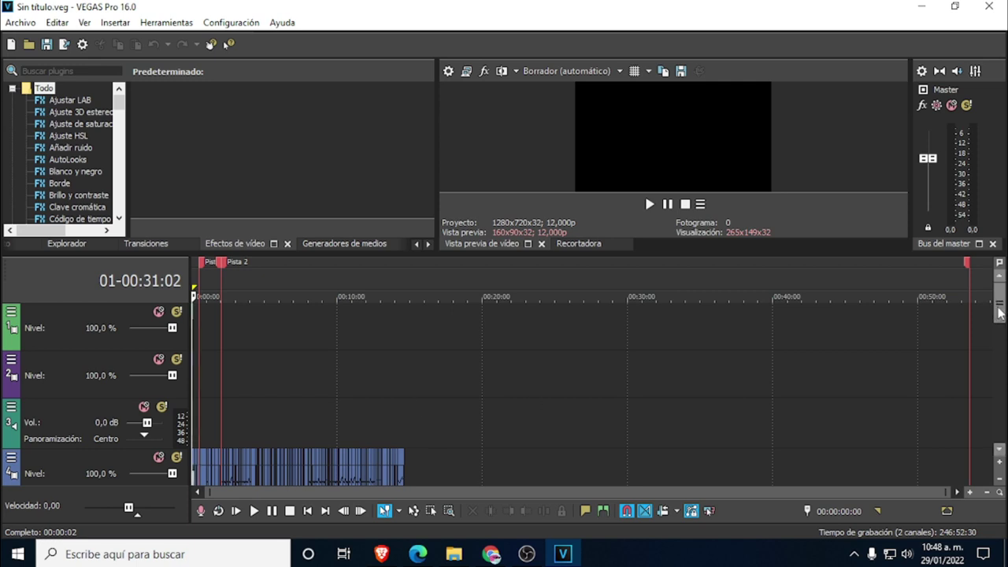
scroll(273, 407, down, 3)
scroll(360, 409, up, 6)
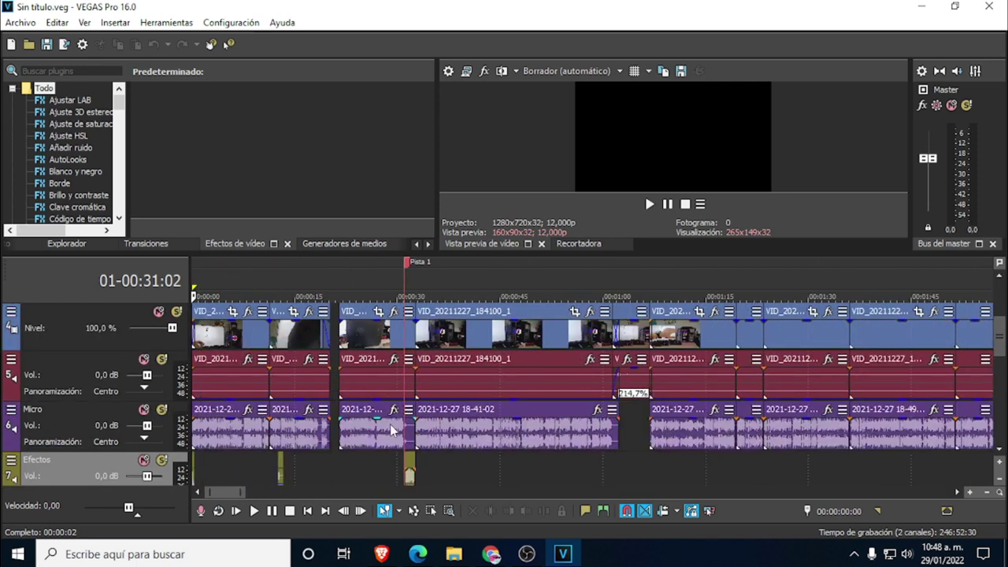
scroll(446, 472, up, 2)
scroll(447, 473, up, 2)
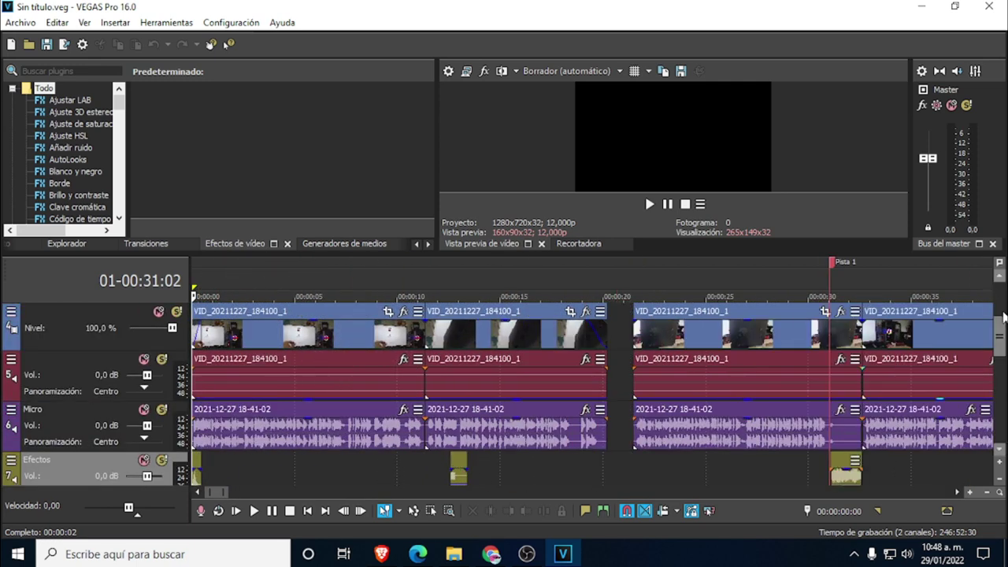
scroll(1003, 343, down, 1)
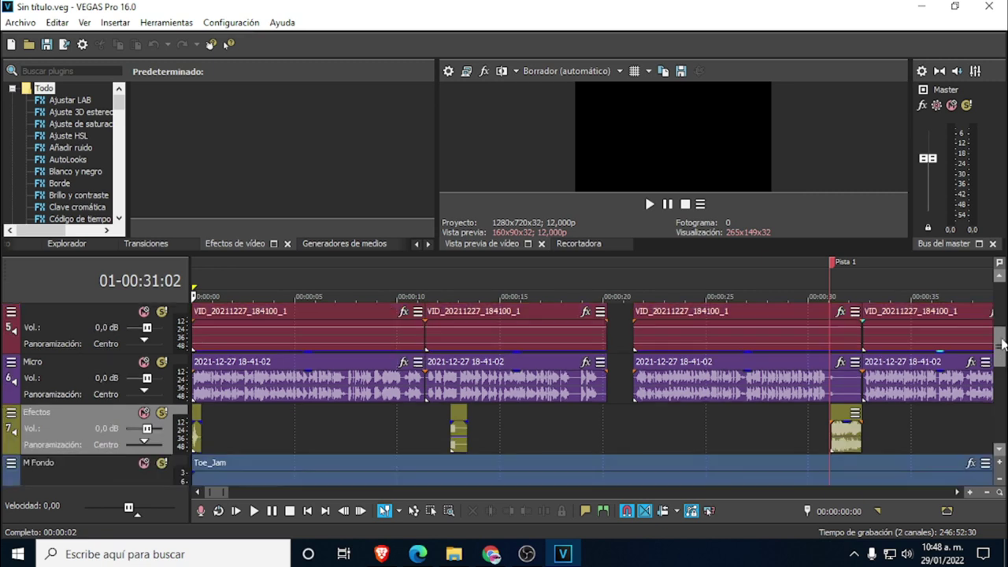
click(442, 435)
key(space)
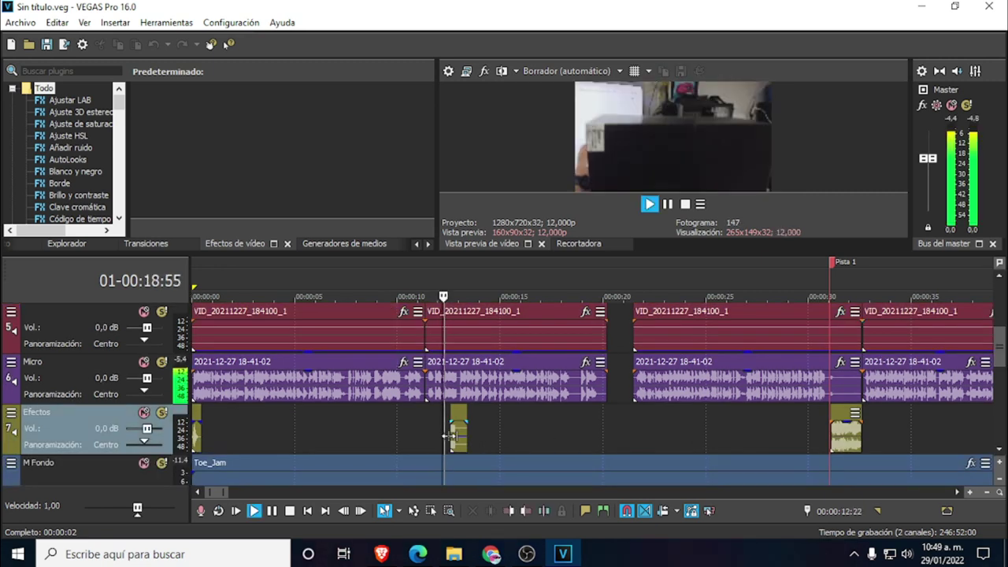
key(space)
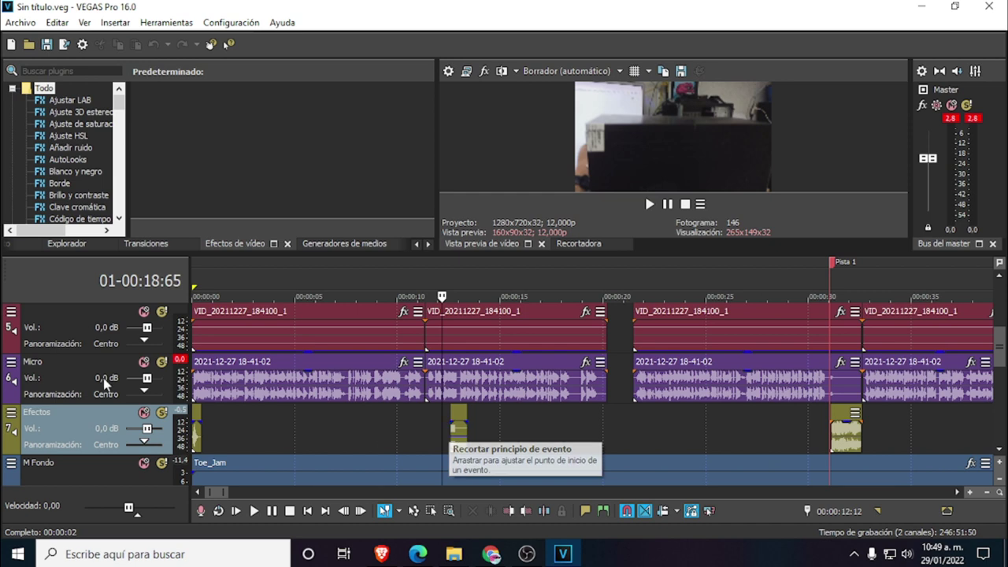
- Mute the Micro track and replay the section just before the second sound effect
click(144, 362)
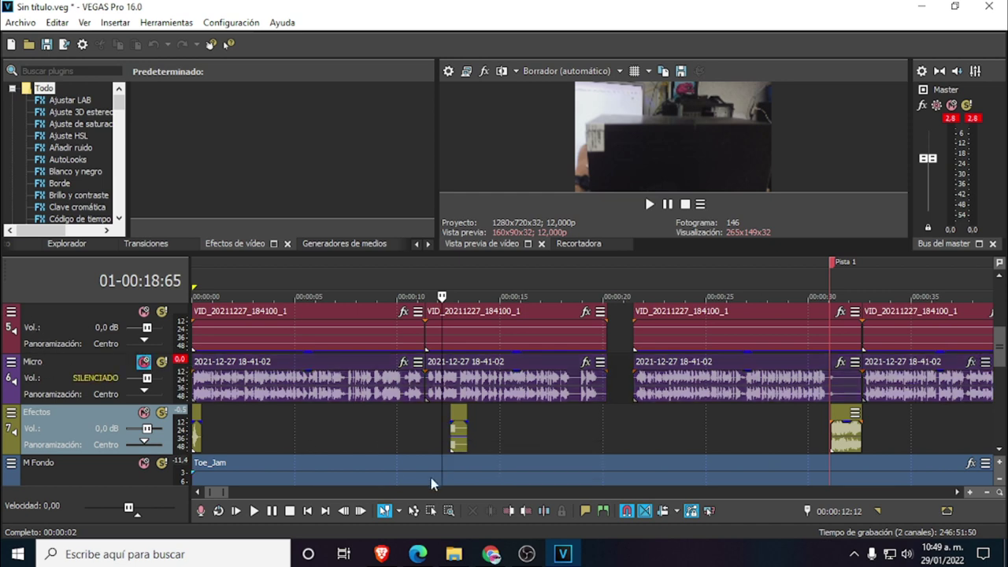
key(space)
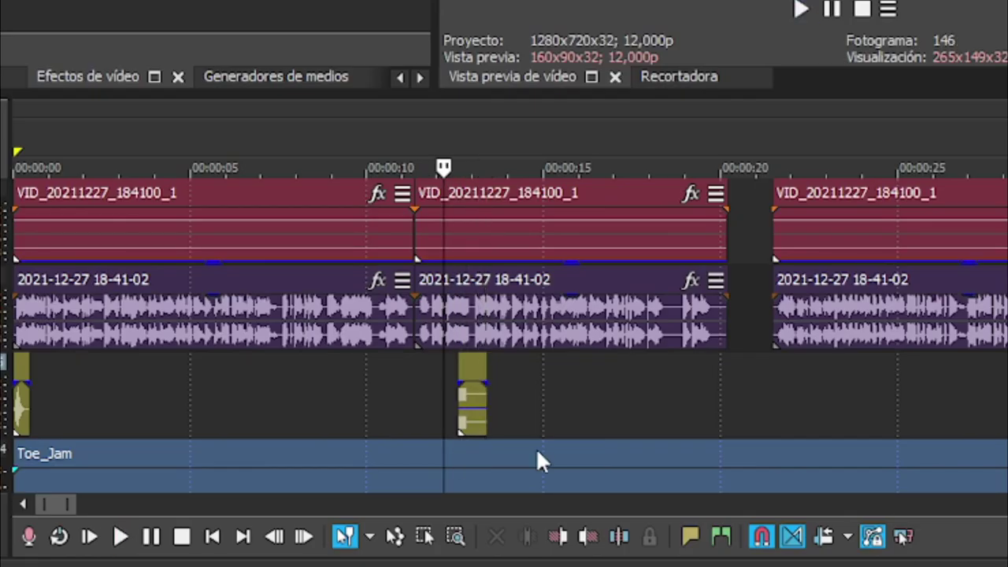
key(space)
- Play the Toe_Jam background music on the M Fondo track for a moment
drag(1001, 361, 1002, 394)
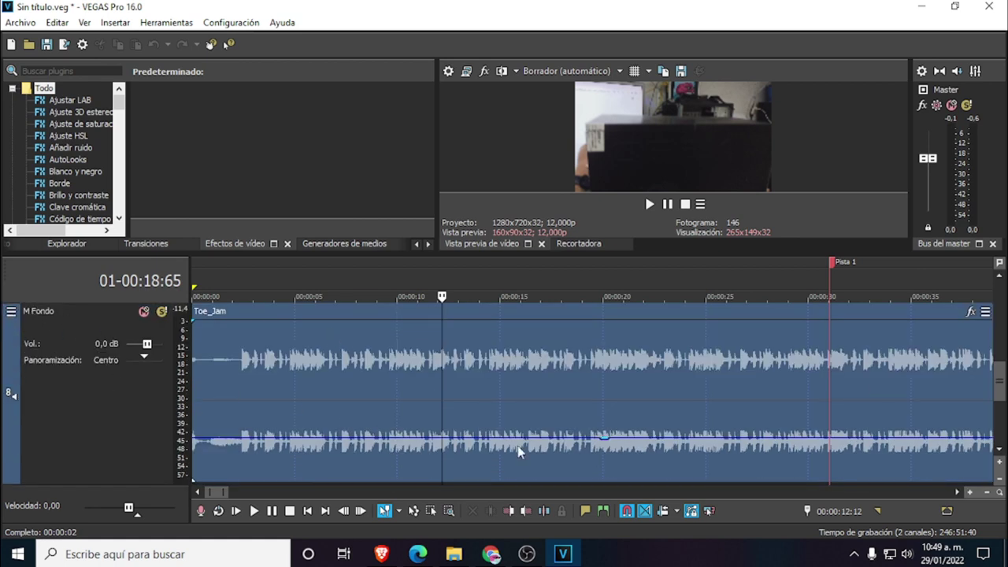
key(space)
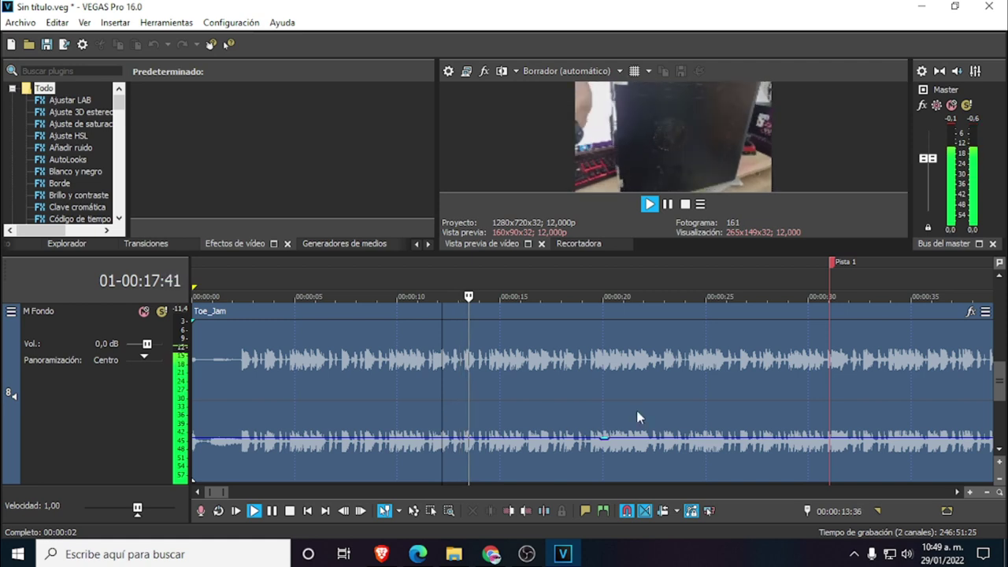
key(c)
click(619, 268)
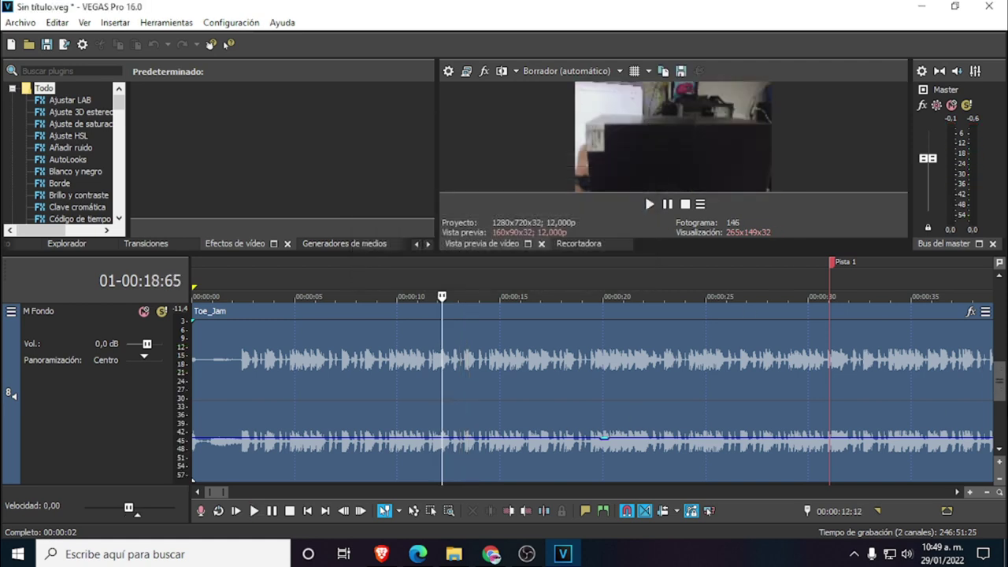
- Raise the gain of the TIN D event on the Efectos track to its maximum and play it back
scroll(999, 384, up, 2)
scroll(998, 383, up, 1)
scroll(668, 400, up, 5)
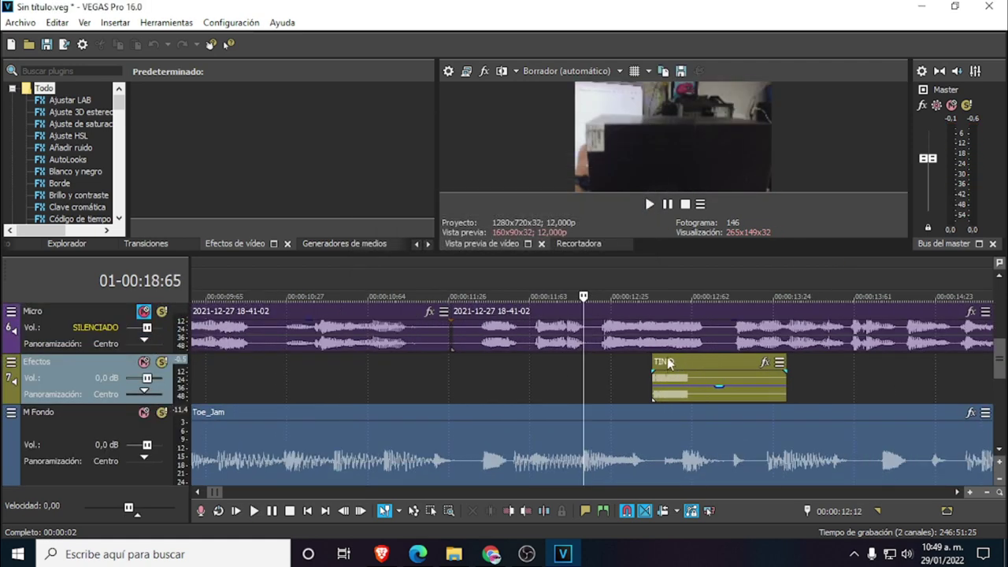
click(639, 379)
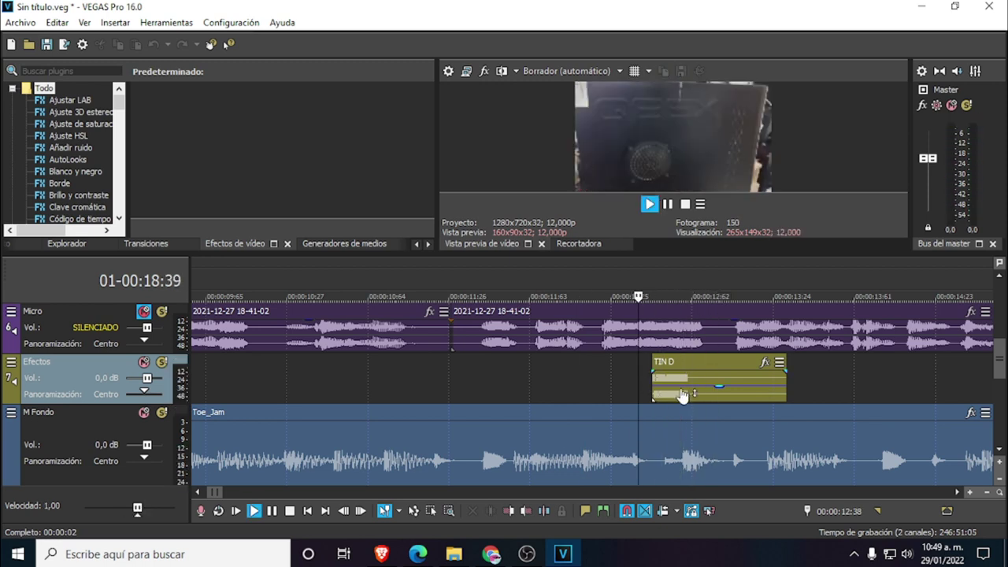
drag(709, 391, 719, 372)
key(space)
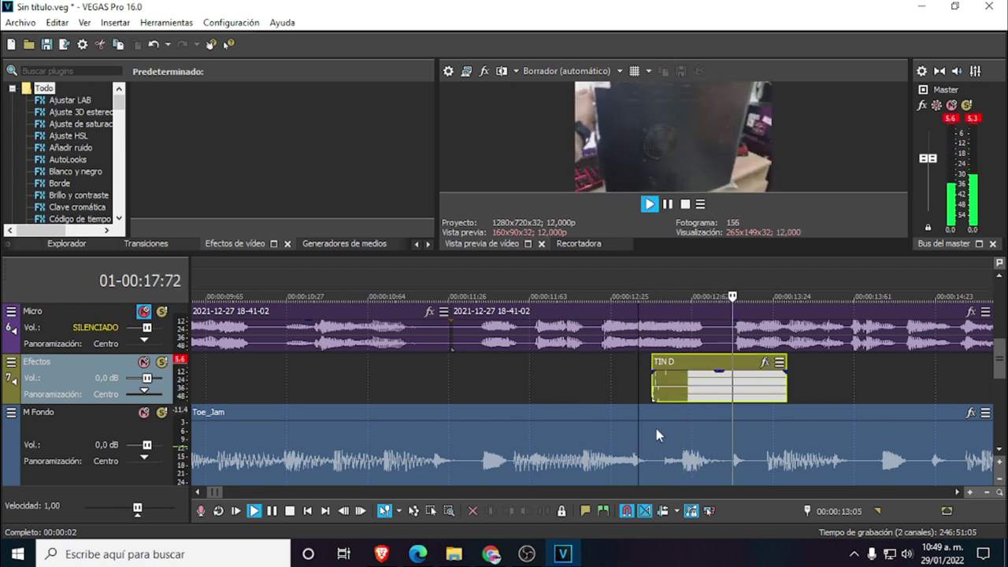
key(space)
- Preview TIN D from the project's Efectos folder and add it to the Efectos track just before the existing TIN D event
click(453, 553)
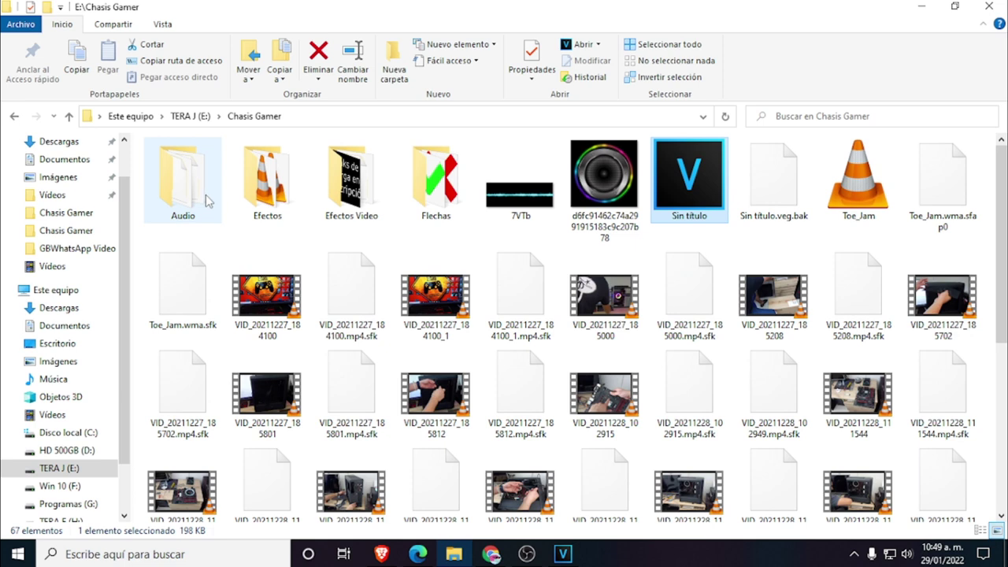
double_click(269, 182)
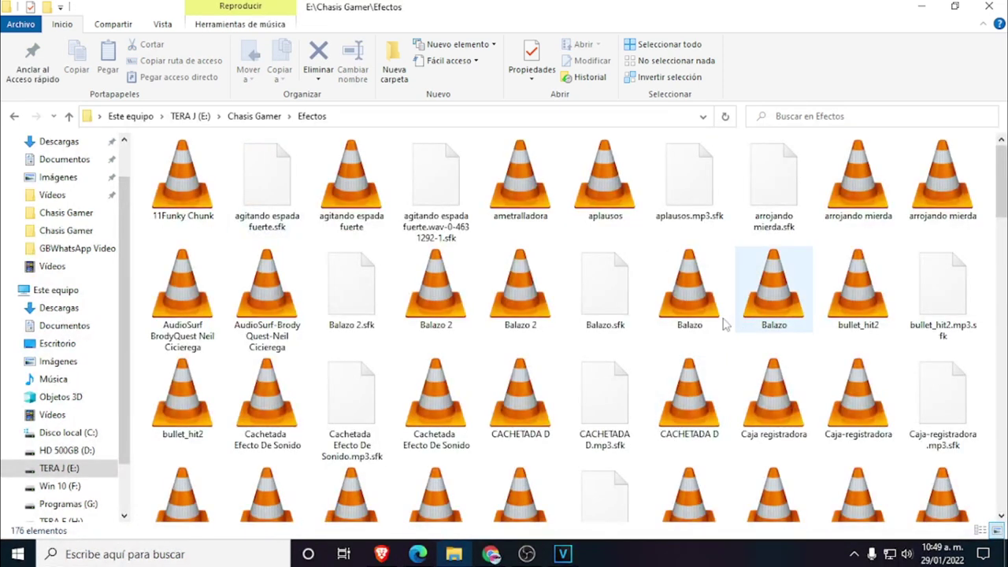
click(709, 372)
key(t)
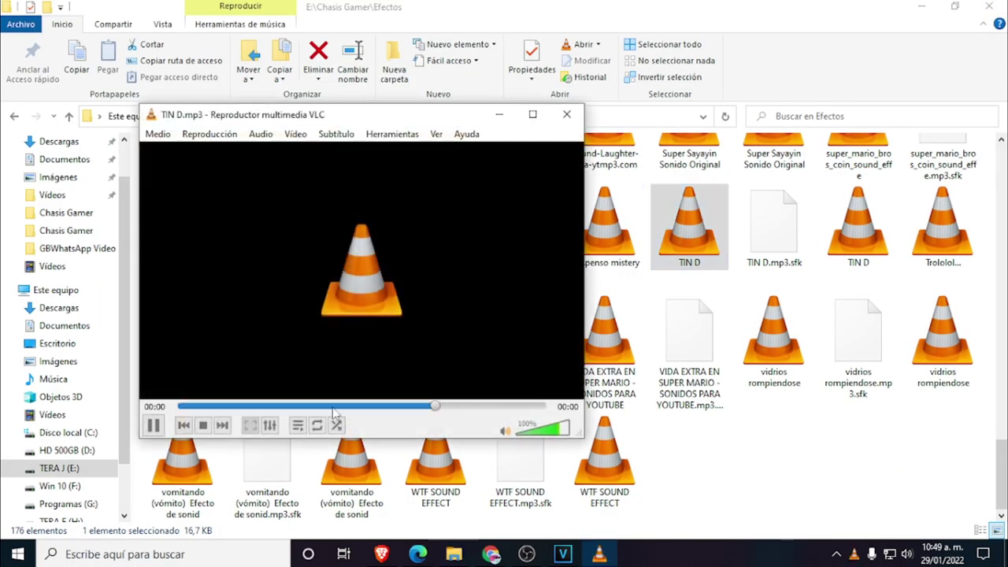
click(566, 114)
drag(689, 228, 504, 392)
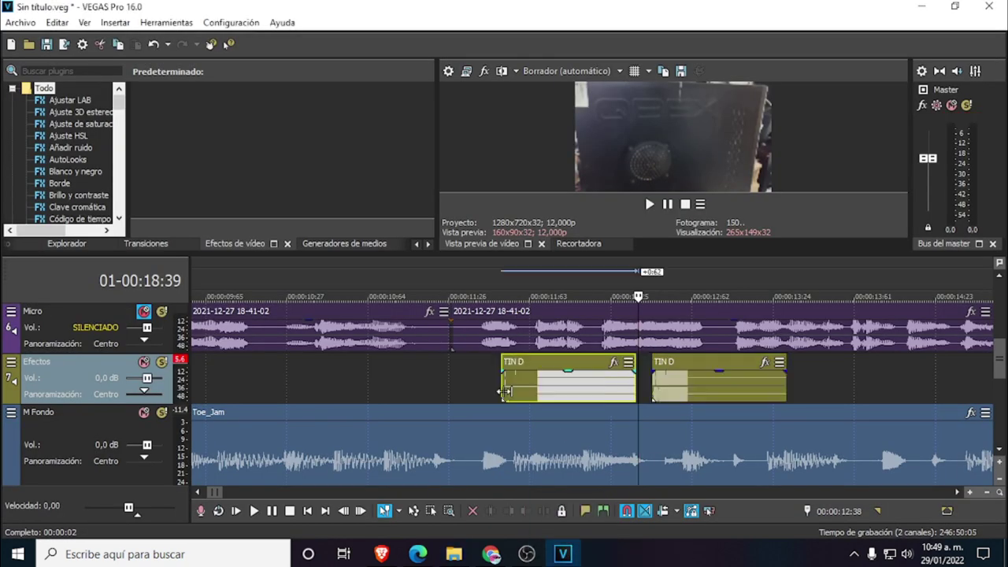
- Play the timeline from just before the two TIN D events to compare their sound
click(481, 383)
key(space)
key(space)
key(space)
key(space)
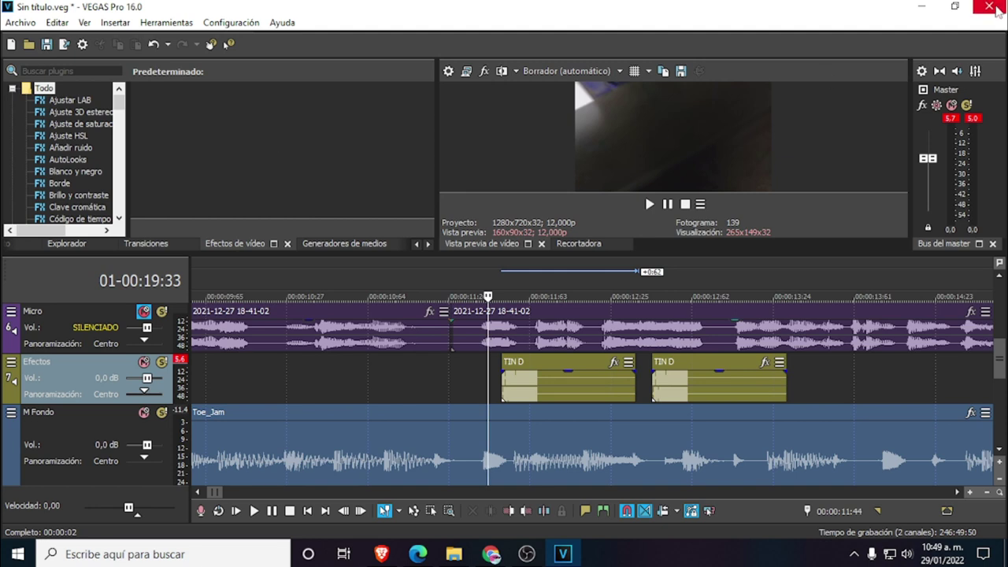
- Delete both TIN D events from the Efectos track
click(570, 397)
ctrl+click(691, 393)
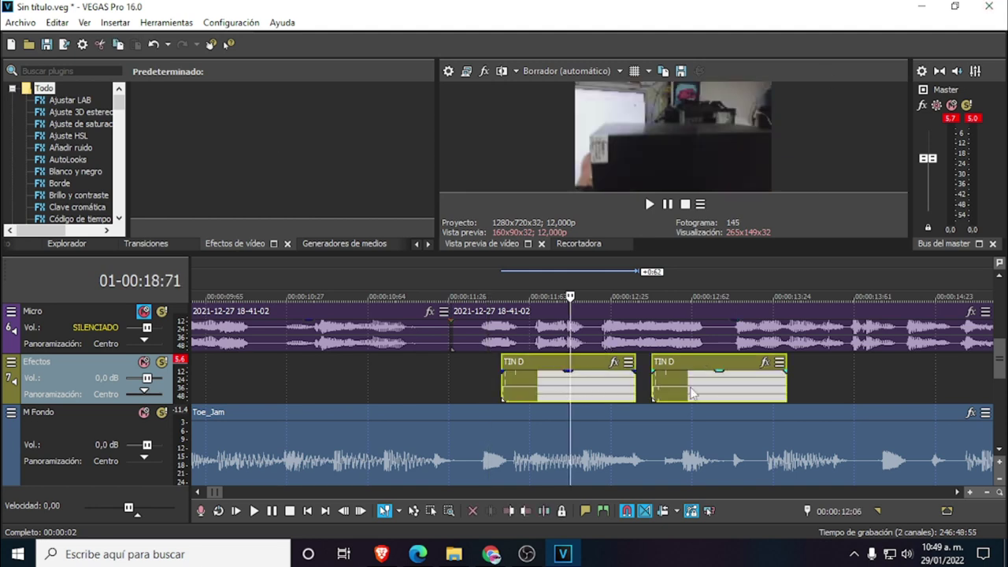
right_click(691, 394)
click(709, 236)
scroll(637, 448, down, 6)
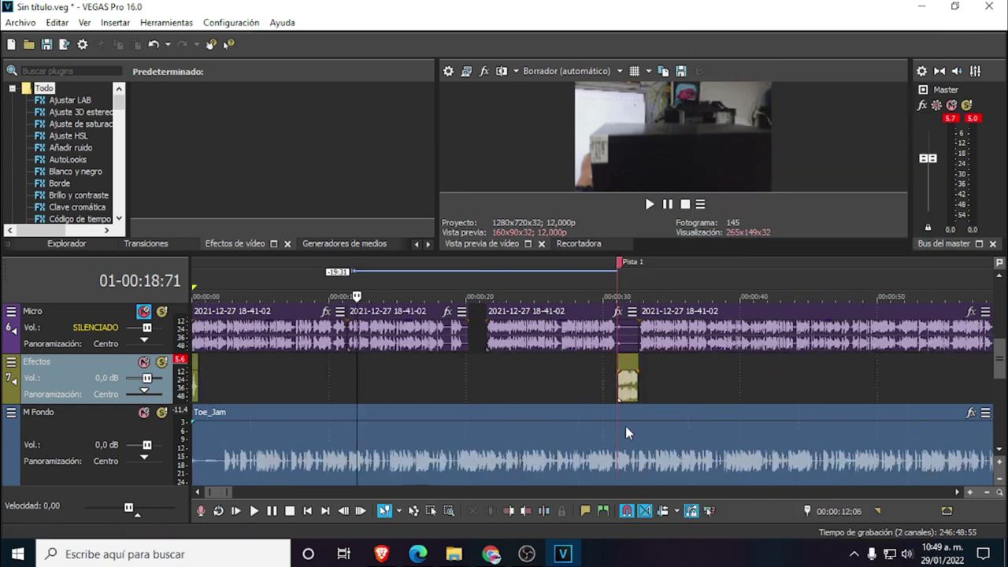
- Unmute the Micro track and save the project
click(144, 311)
click(46, 44)
- Examine how the video, Micro, Efectos and background music tracks are laid out along the timeline
scroll(583, 413, down, 8)
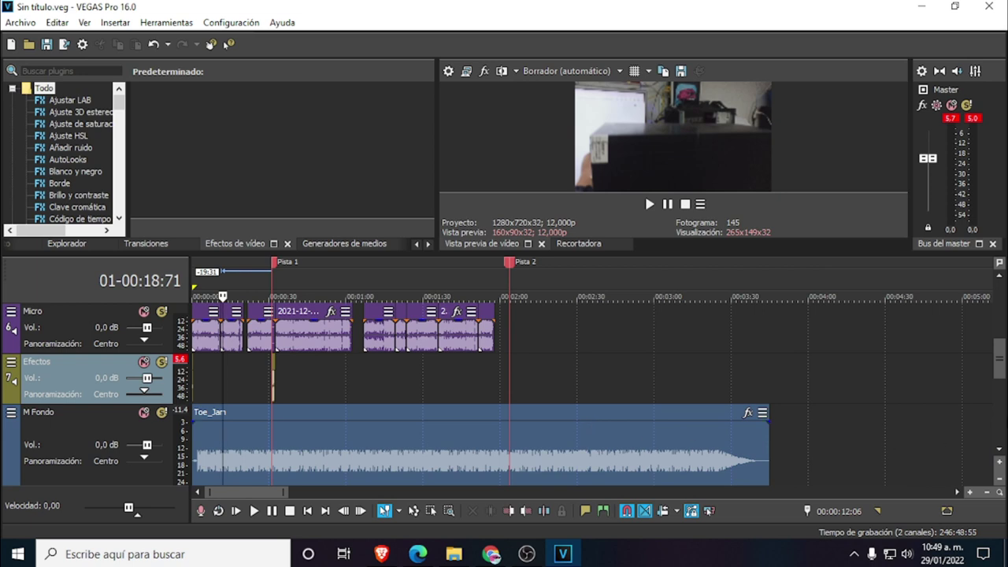
scroll(1000, 352, up, 3)
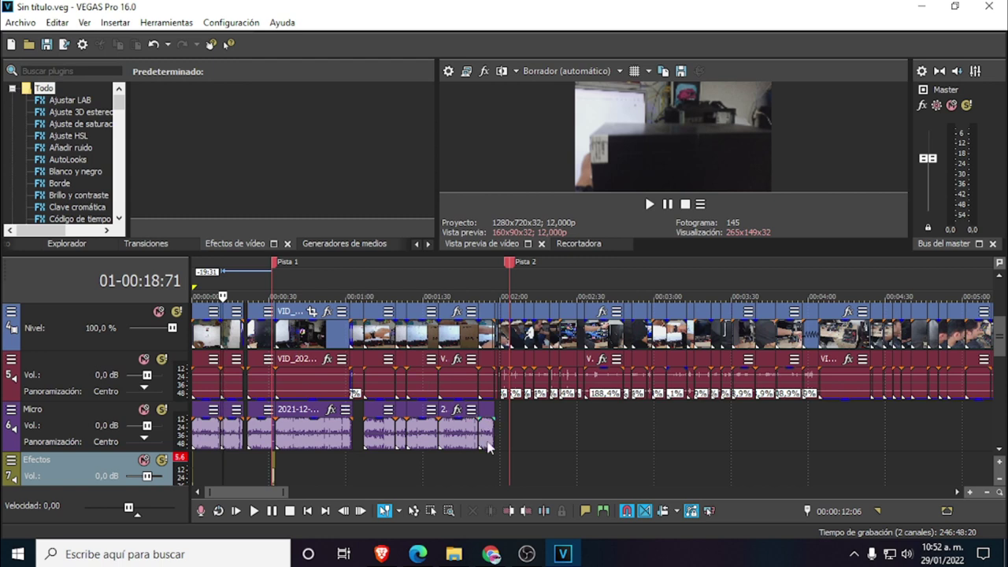
scroll(488, 448, up, 2)
scroll(488, 448, up, 2)
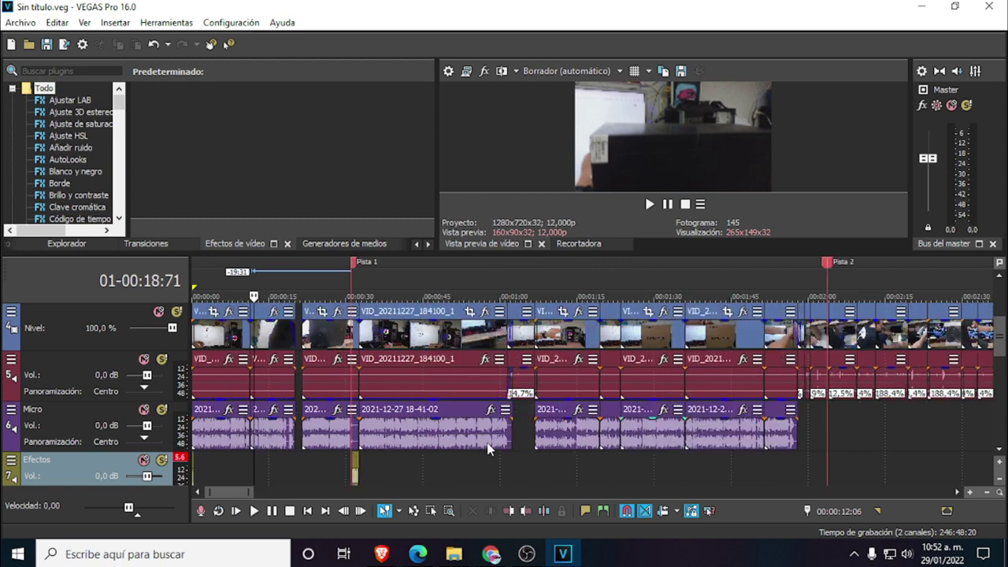
scroll(495, 451, down, 1)
scroll(498, 452, up, 3)
scroll(498, 452, down, 1)
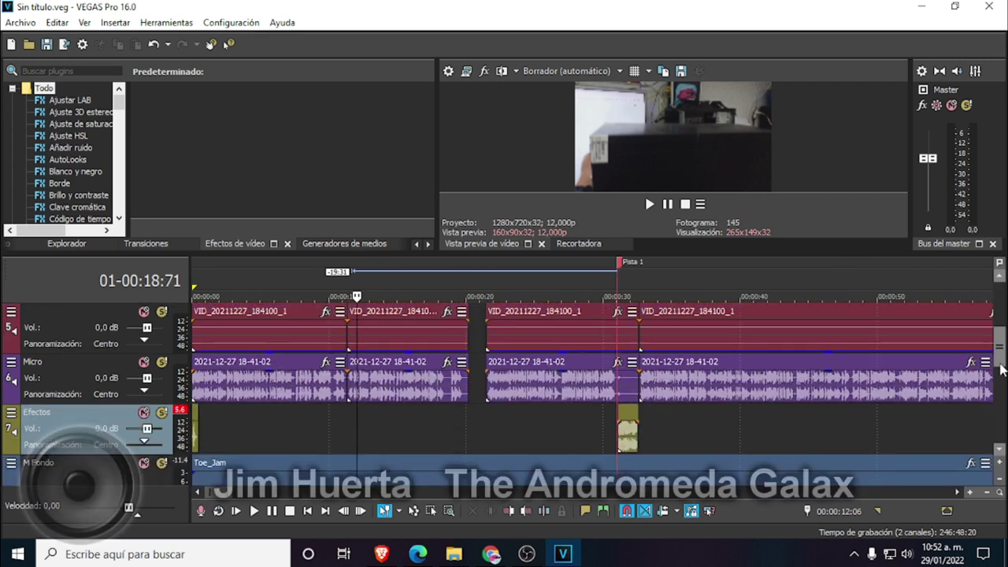
scroll(497, 452, down, 4)
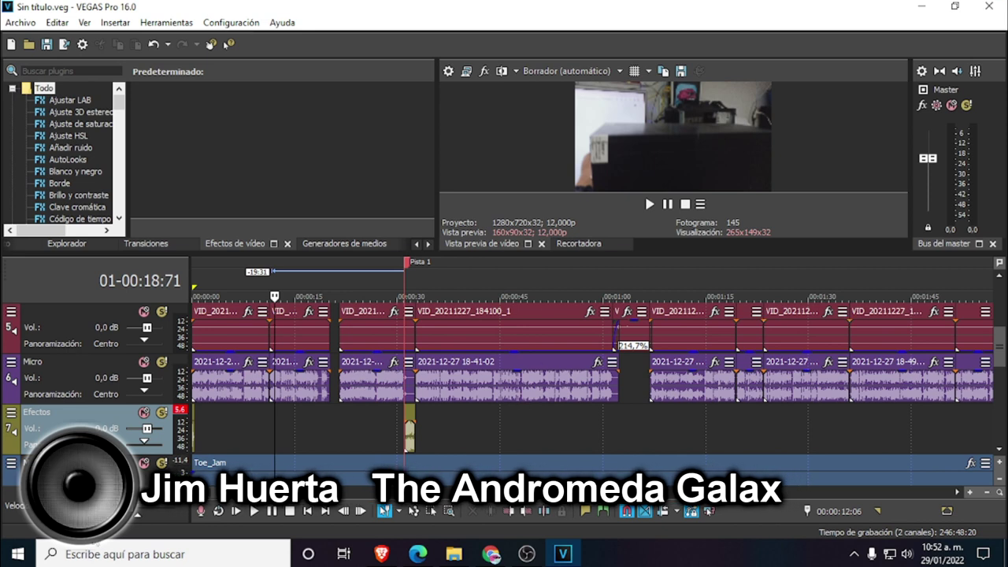
- Launch VEGAS Pro 15.0 with an empty project
click(17, 554)
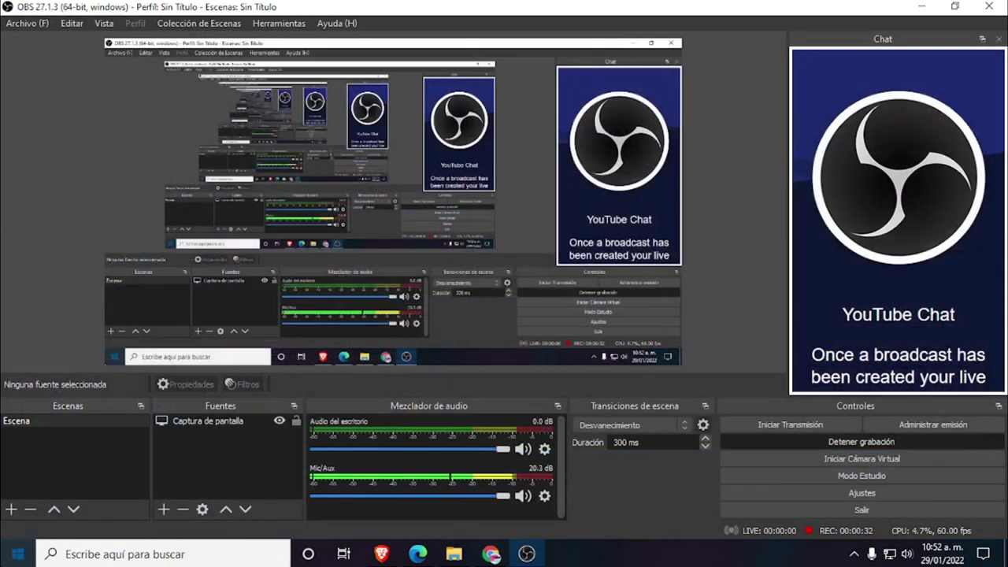
click(17, 554)
click(431, 371)
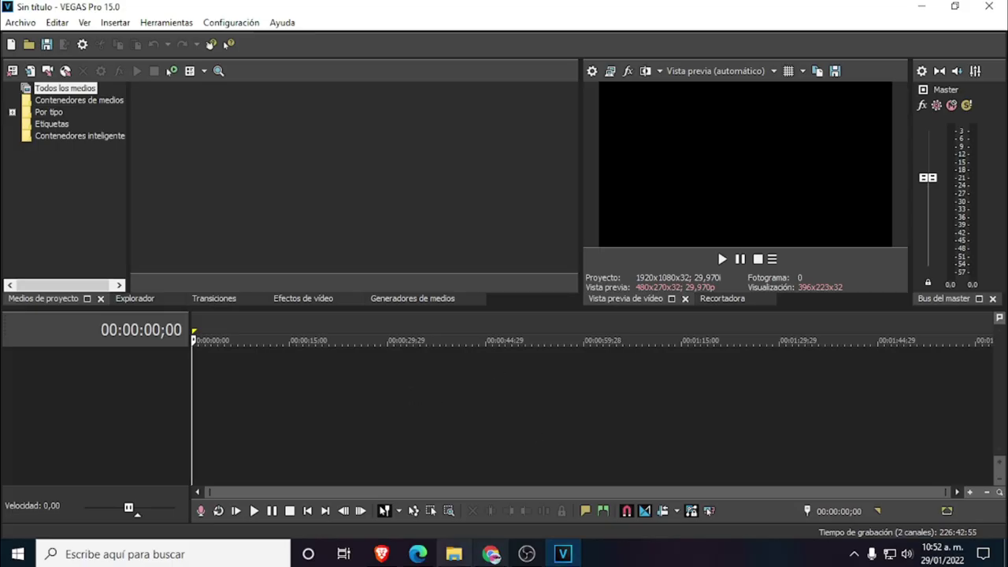
- Add the TIN D sound effect from the E:\Chasis Gamer\Efectos folder to the empty VEGAS Pro timeline as a new audio track
click(455, 555)
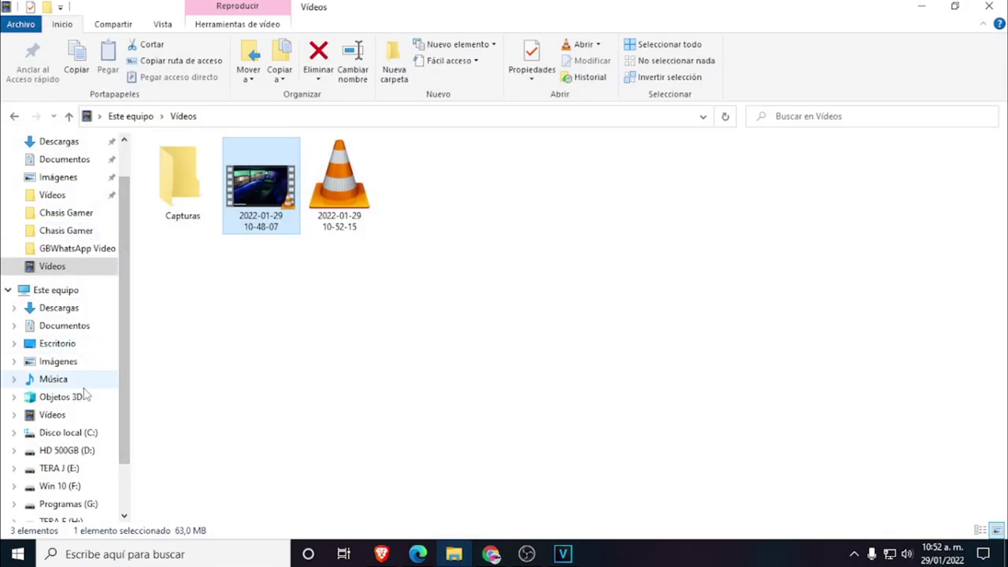
click(75, 470)
double_click(177, 179)
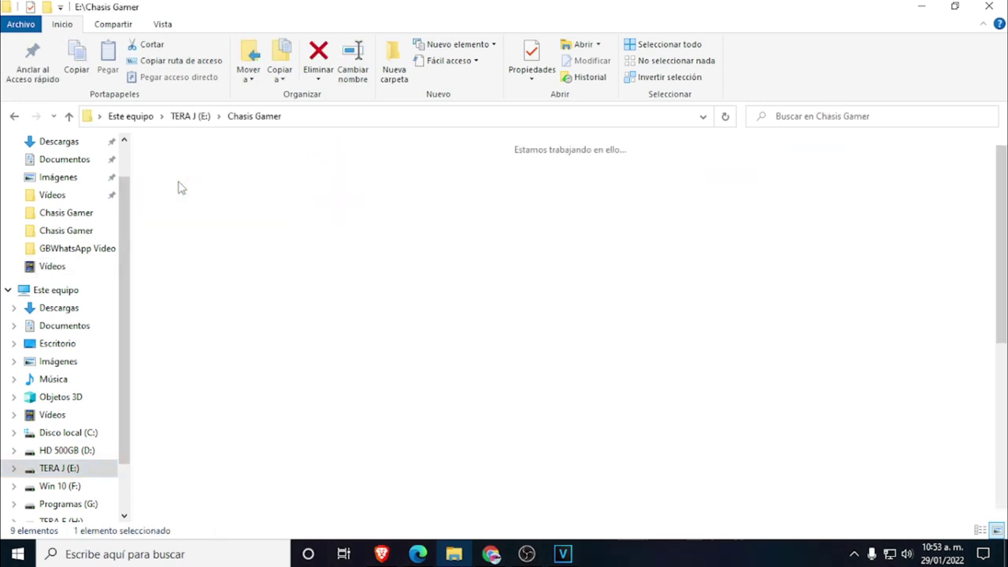
double_click(277, 187)
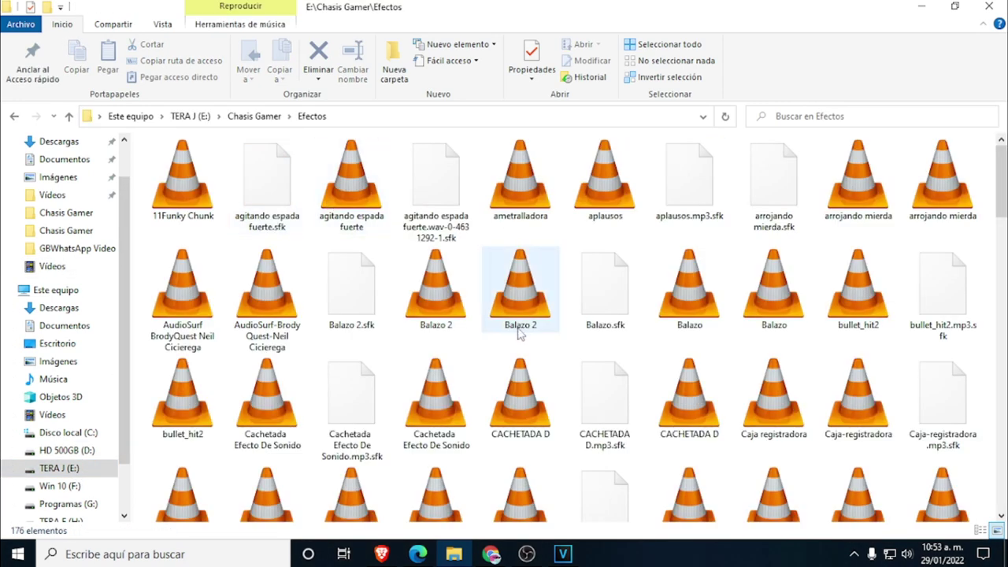
click(501, 315)
scroll(482, 315, down, 15)
drag(713, 241, 167, 399)
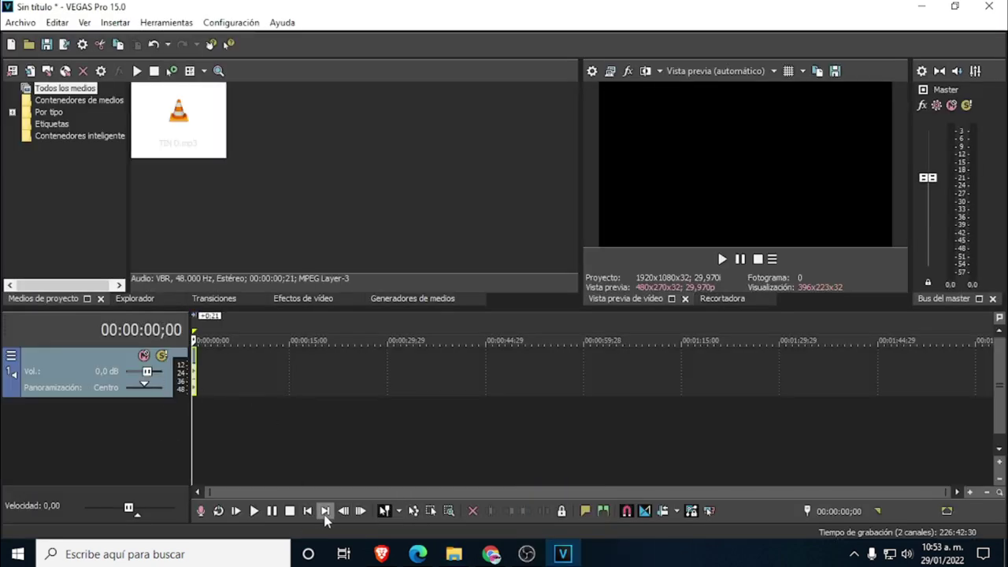
- Play back the TIN D event on the timeline to check its sound, and stop playback
scroll(356, 447, up, 10)
key(space)
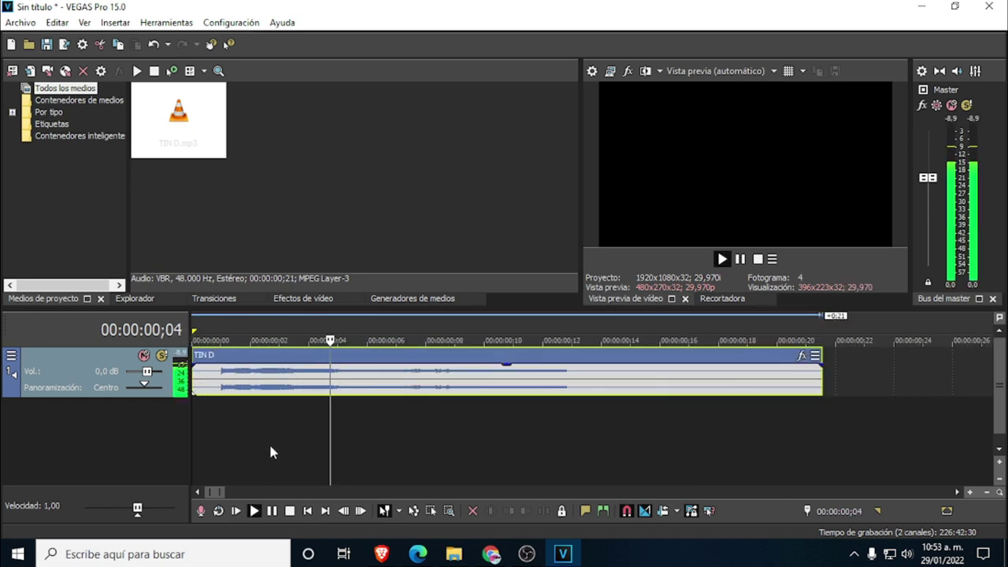
scroll(268, 442, down, 3)
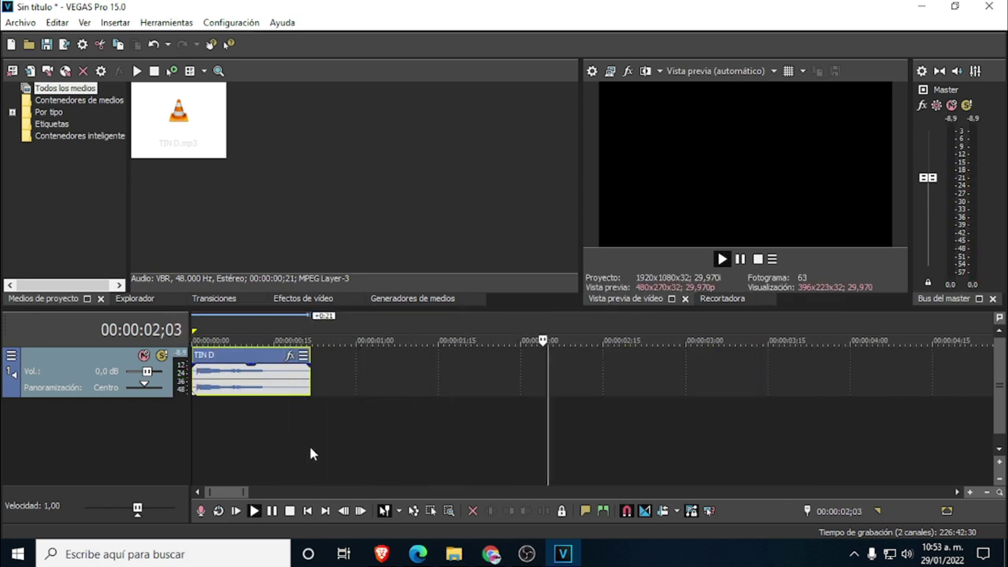
scroll(313, 448, down, 3)
key(space)
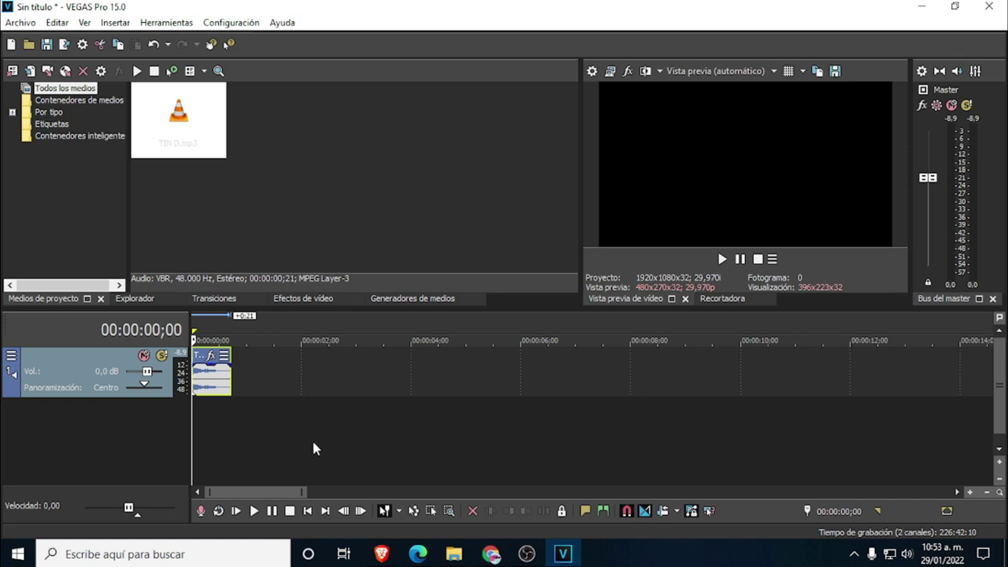
- Switch to File Explorer, go up to the Chasis Gamer folder and select the Sin título project file
key(super)
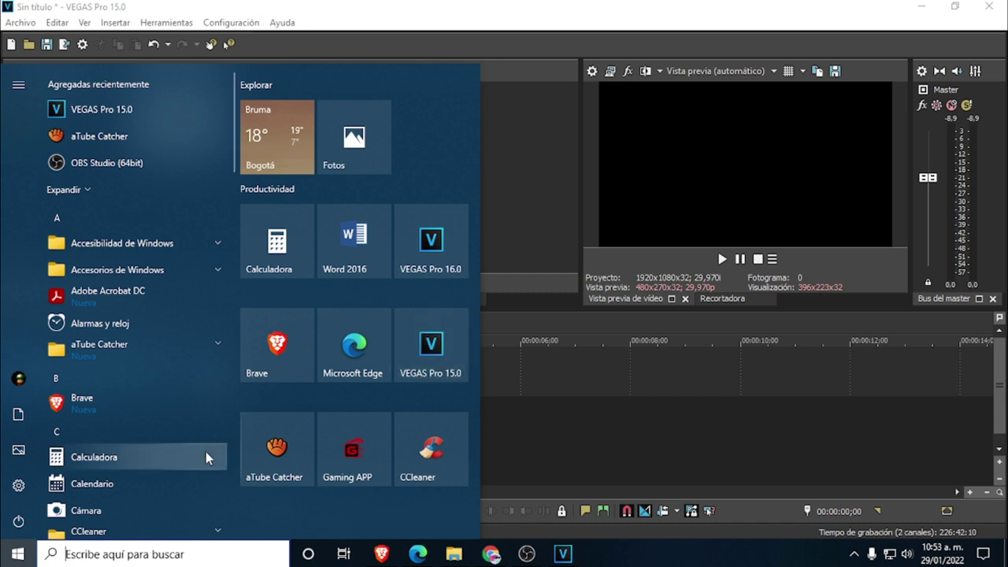
click(454, 554)
scroll(471, 360, up, 15)
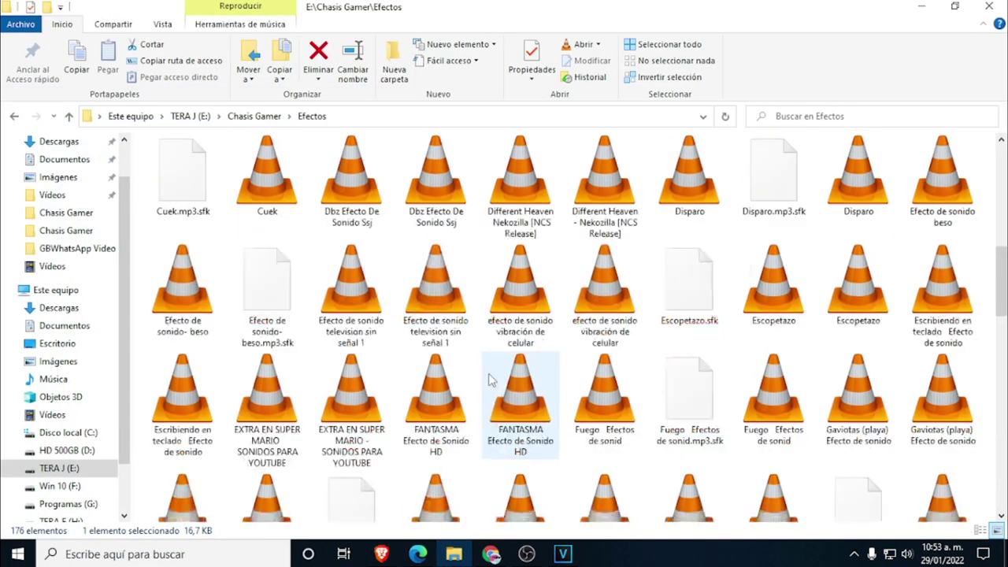
key(alt+Up)
click(676, 187)
right_click(675, 187)
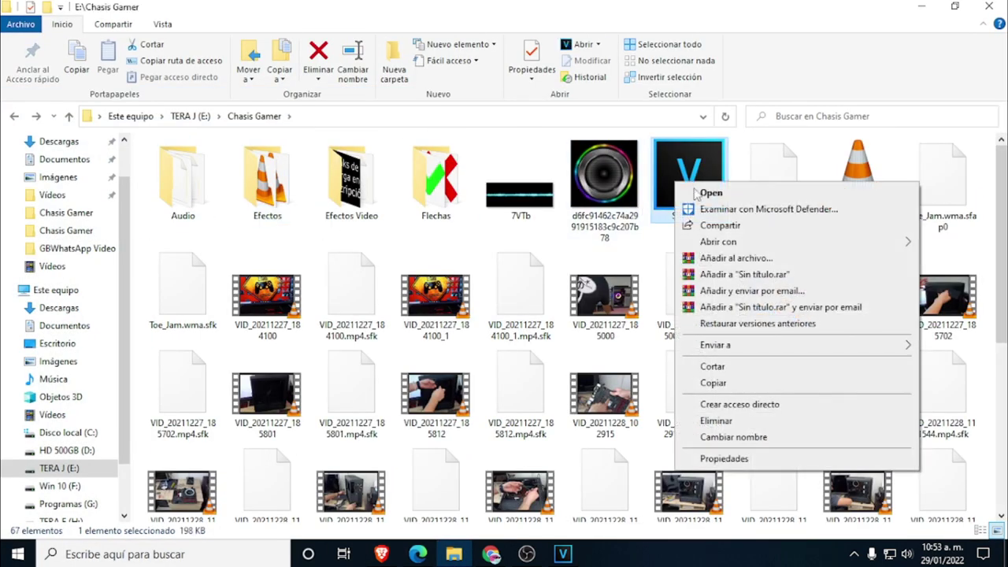
mouse_move(729, 245)
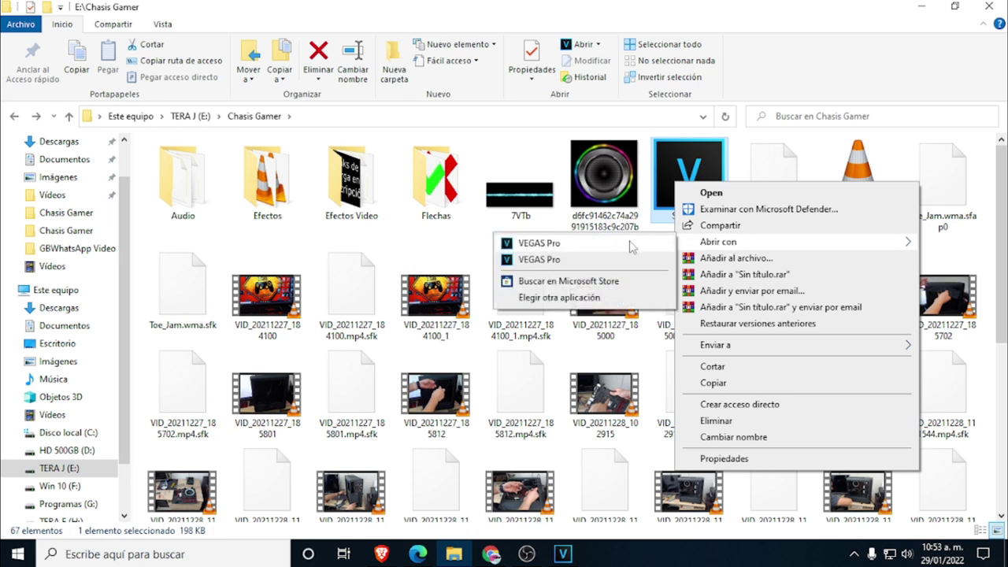
click(575, 261)
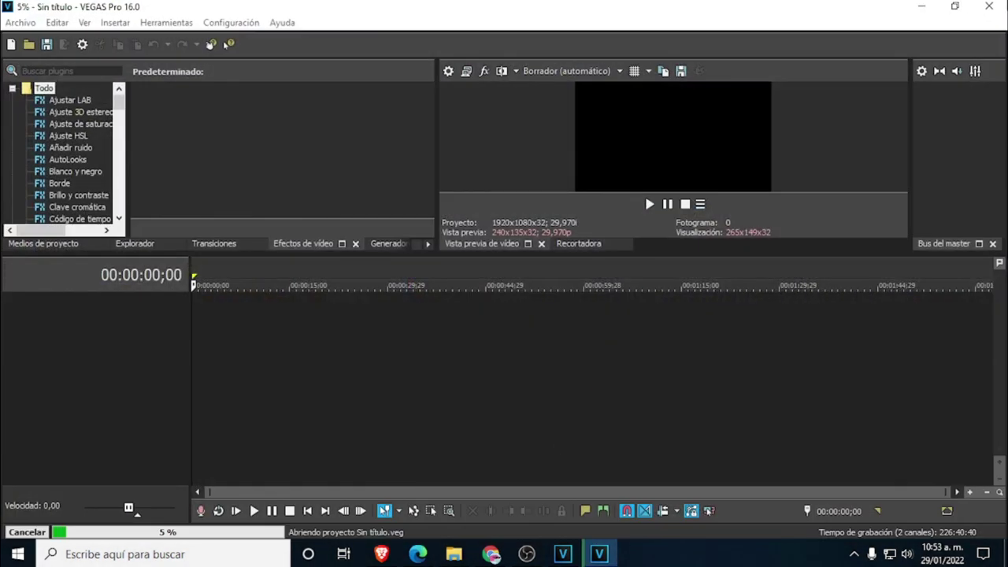
click(997, 8)
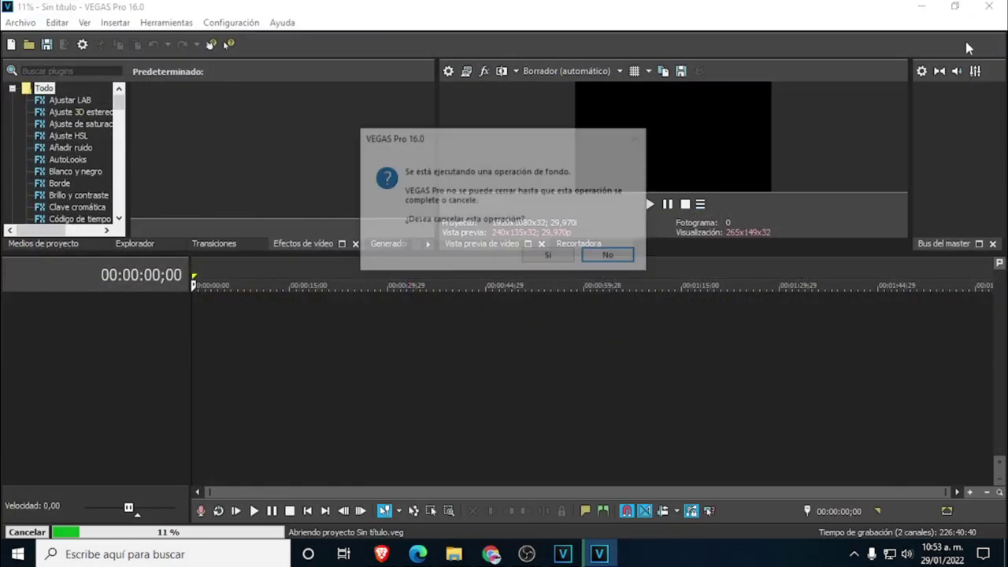
click(592, 256)
click(526, 266)
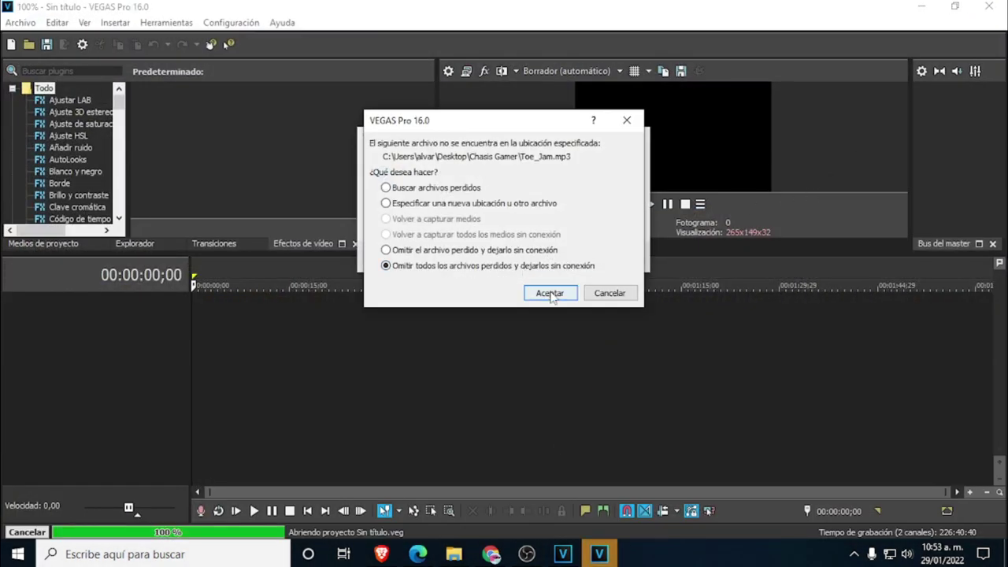
click(550, 294)
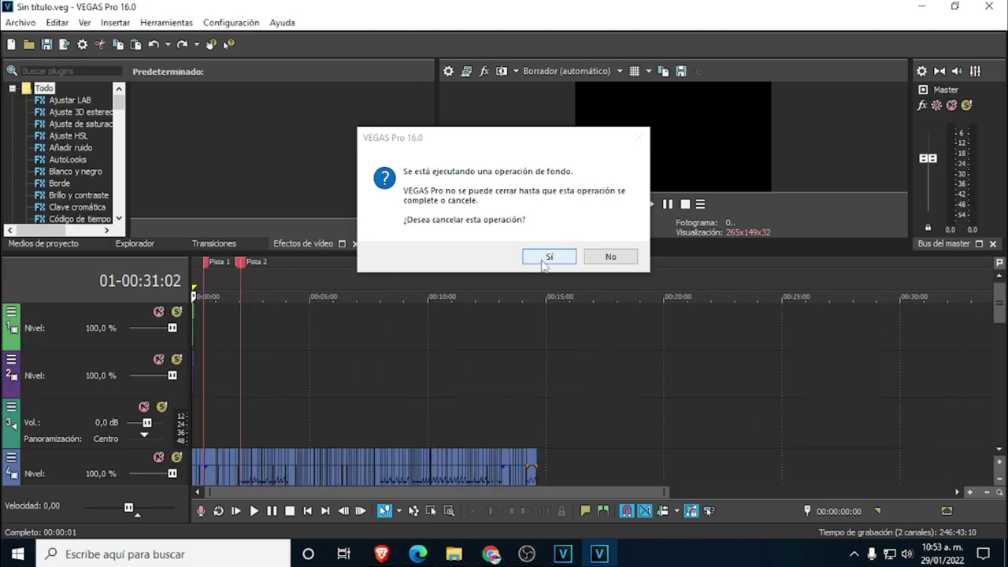
click(589, 258)
- Try to open the Sin título project file from the Chasis Gamer folder with VEGAS Pro 15.0
right_click(683, 182)
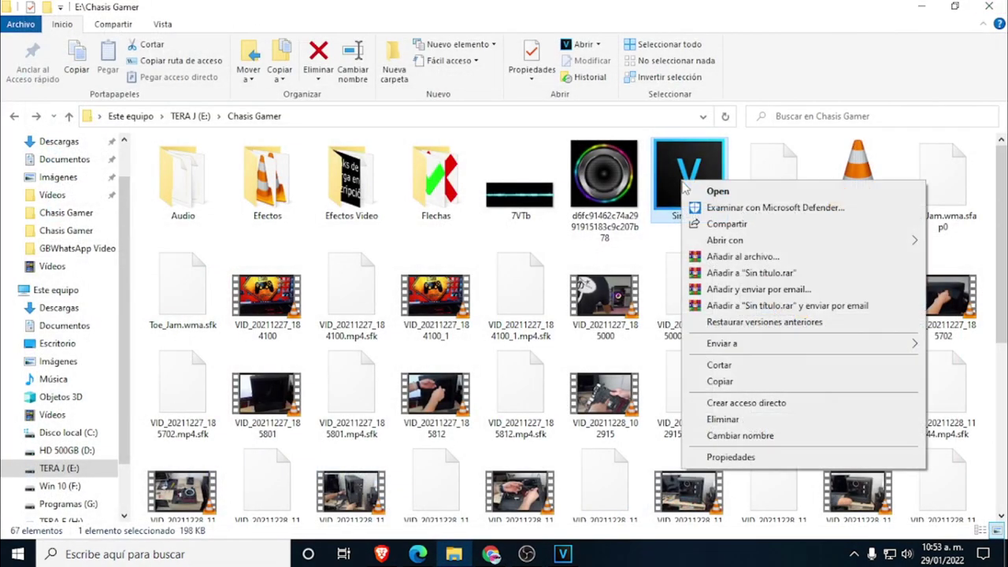
mouse_move(735, 240)
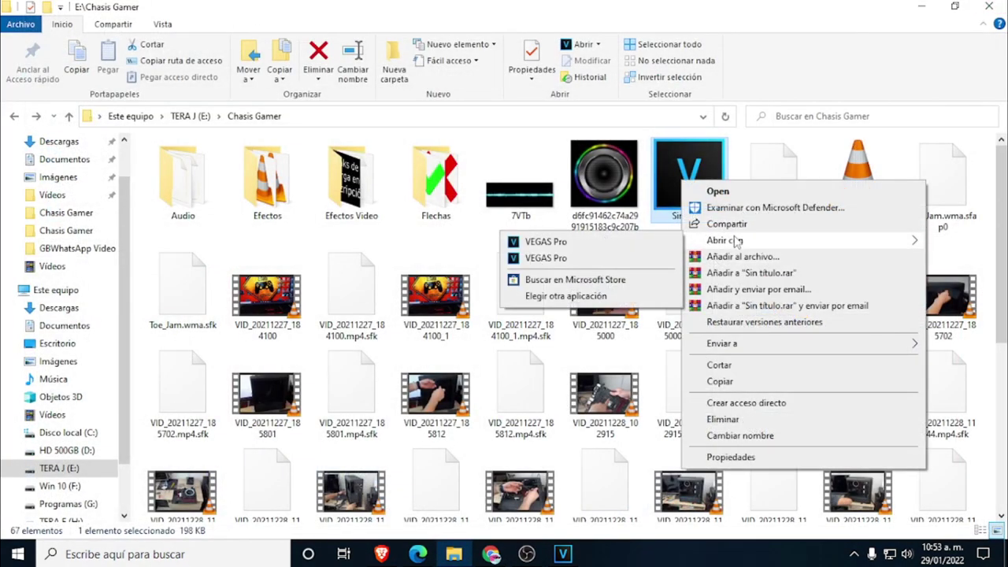
click(596, 250)
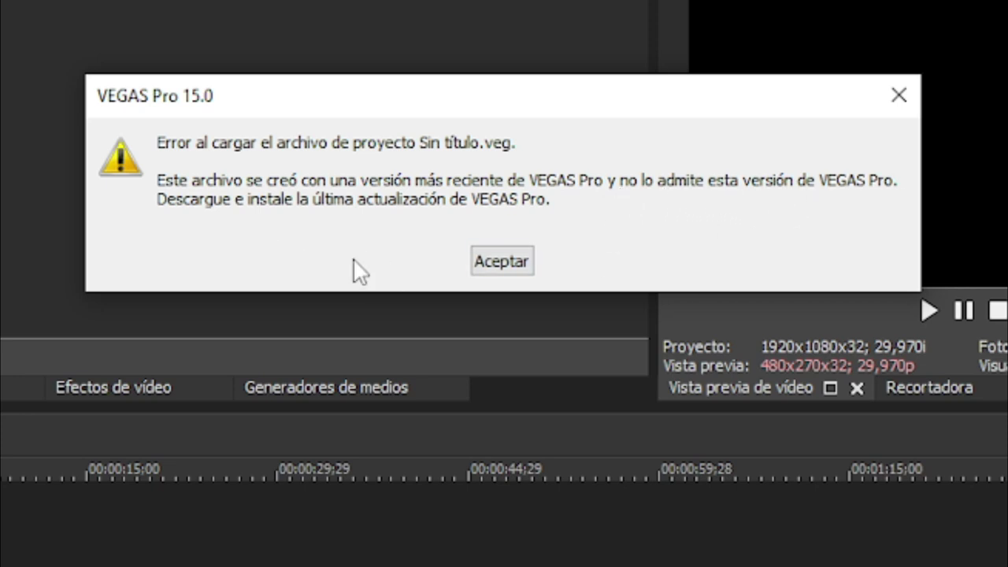
click(496, 262)
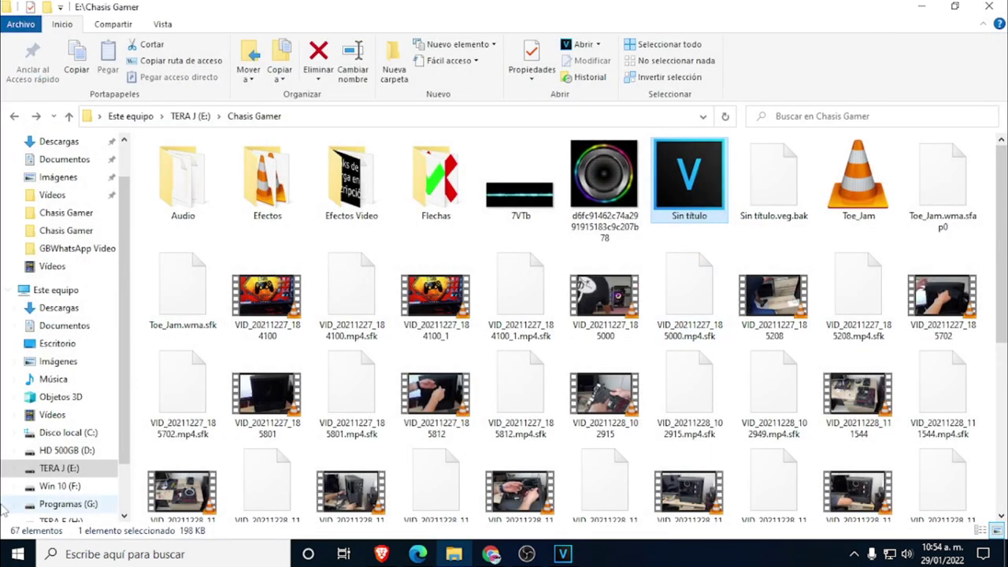
click(17, 554)
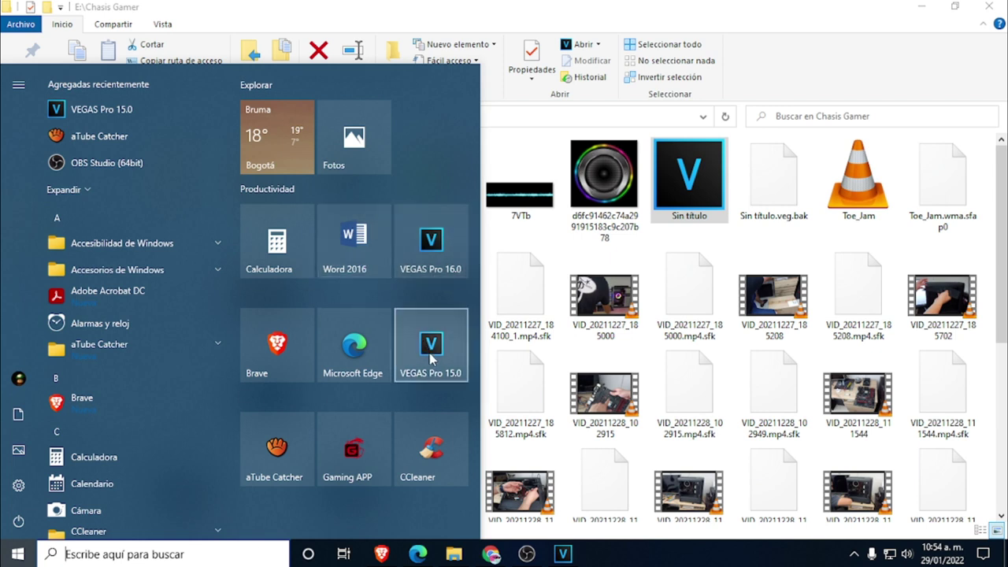
click(528, 155)
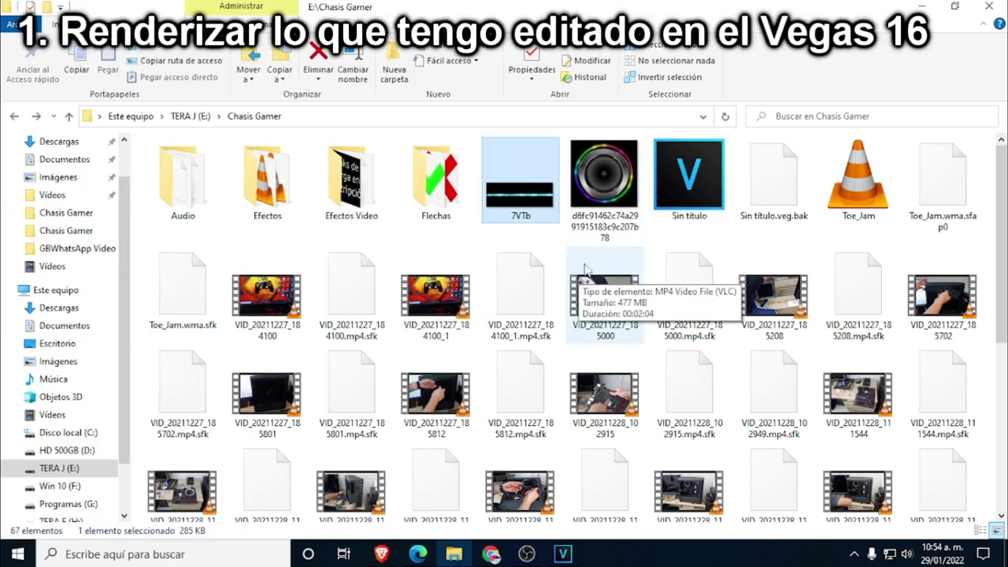
click(17, 554)
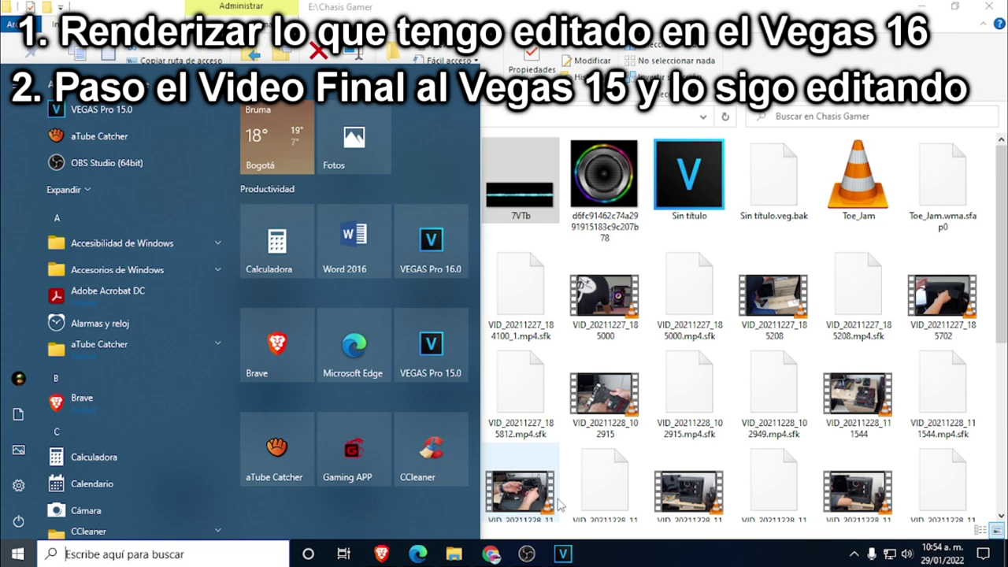
key(Escape)
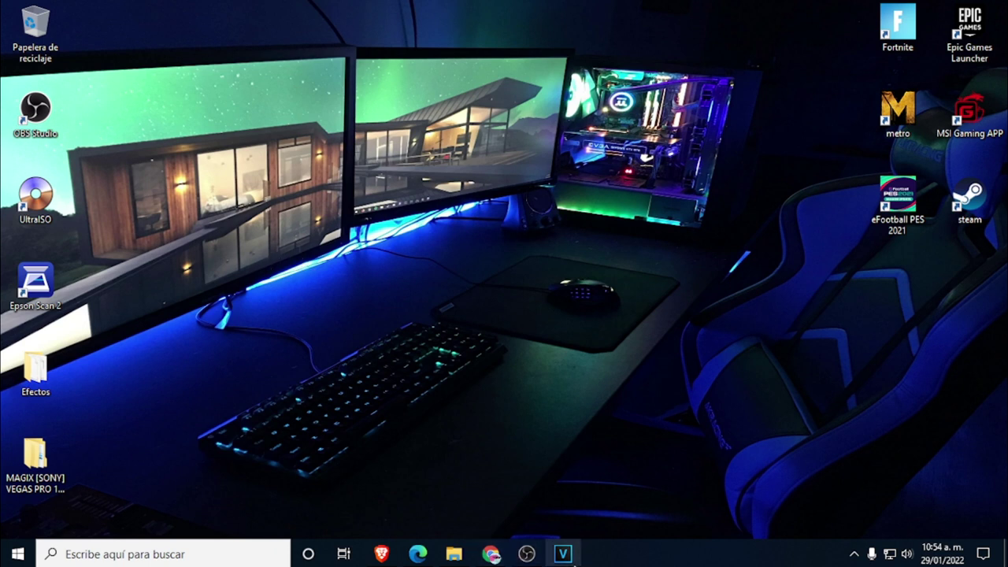
mouse_move(570, 558)
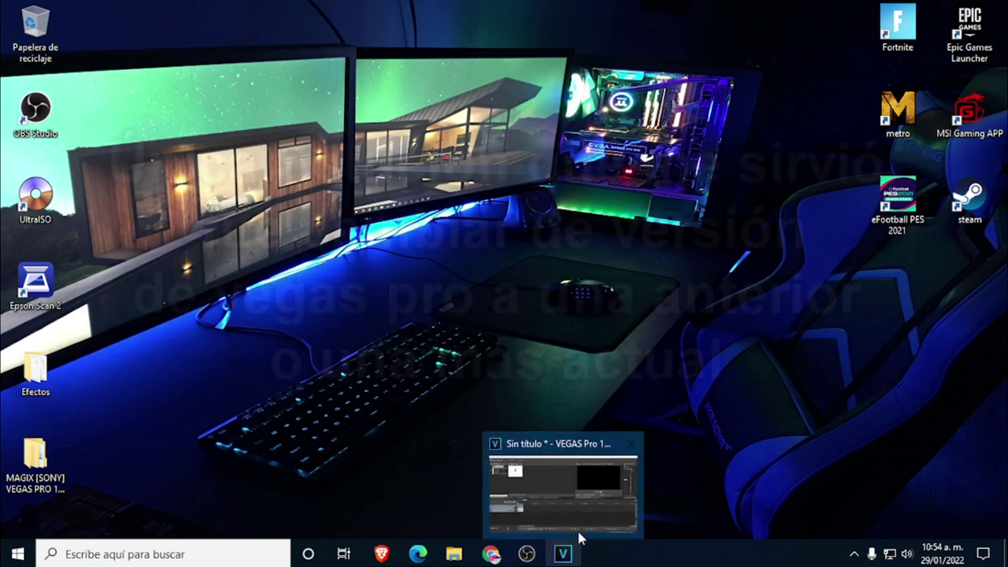
mouse_move(583, 515)
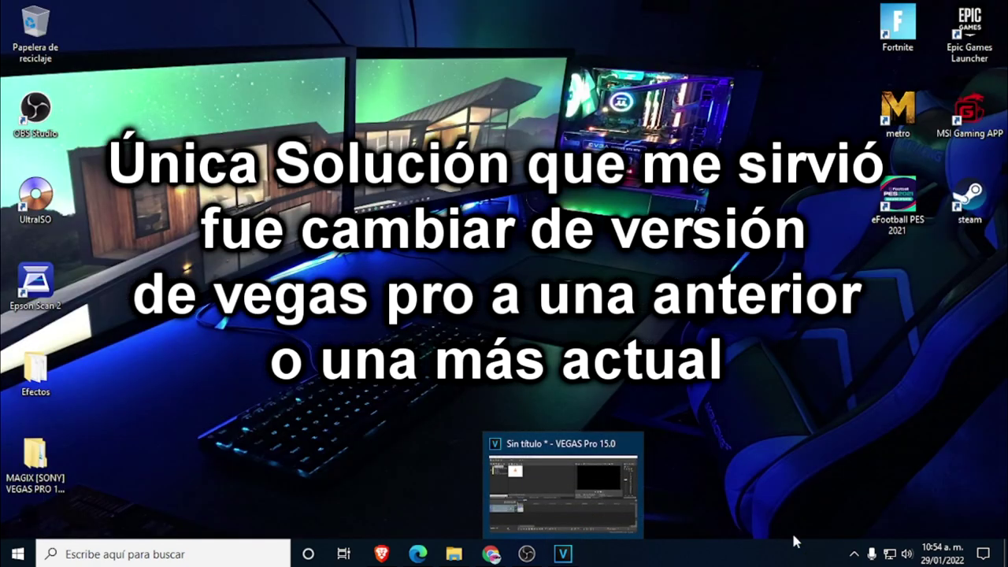